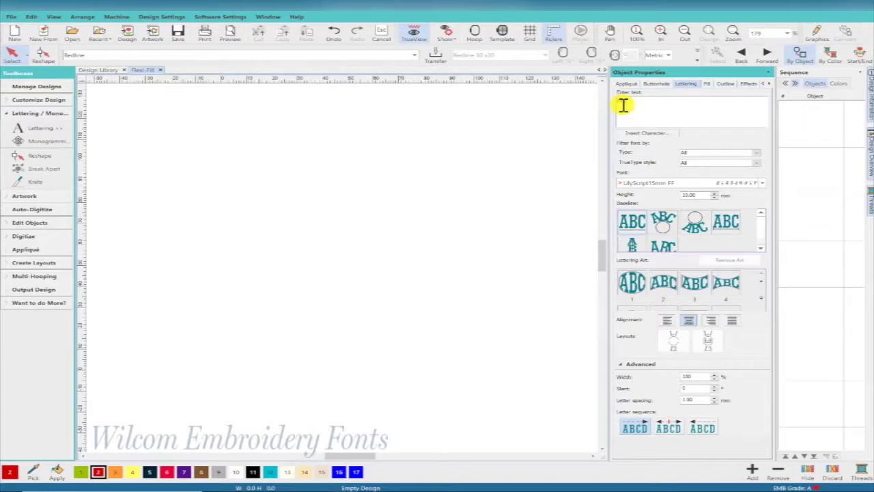
Create the lettering "Wilcom" in the LilyScript15mm font and set its width to 200 mm.
key("Return")
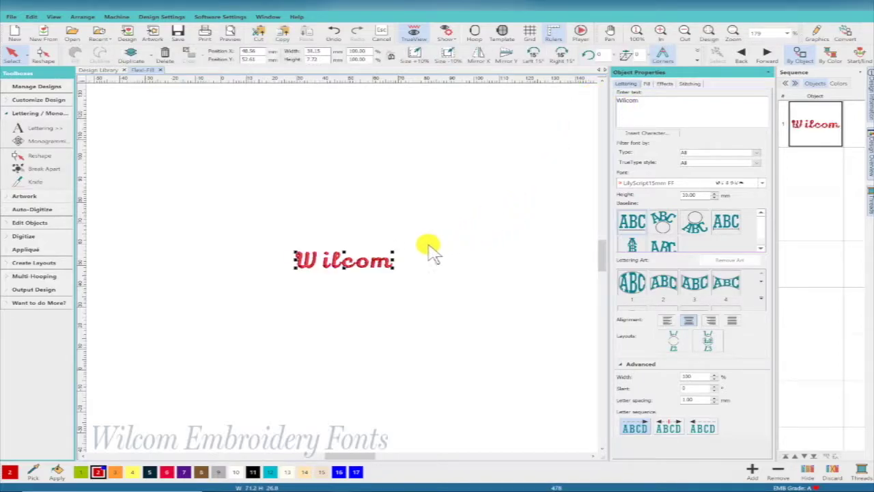
double_click(321, 52)
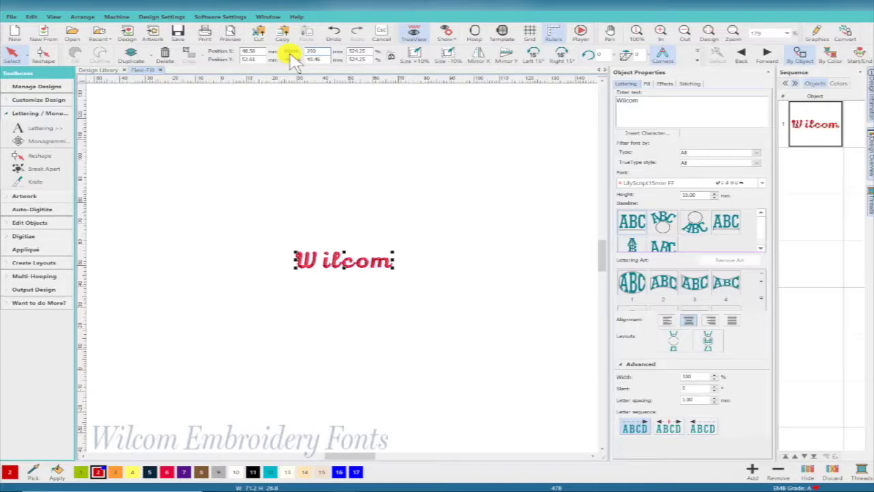
type("200.00")
key("Return")
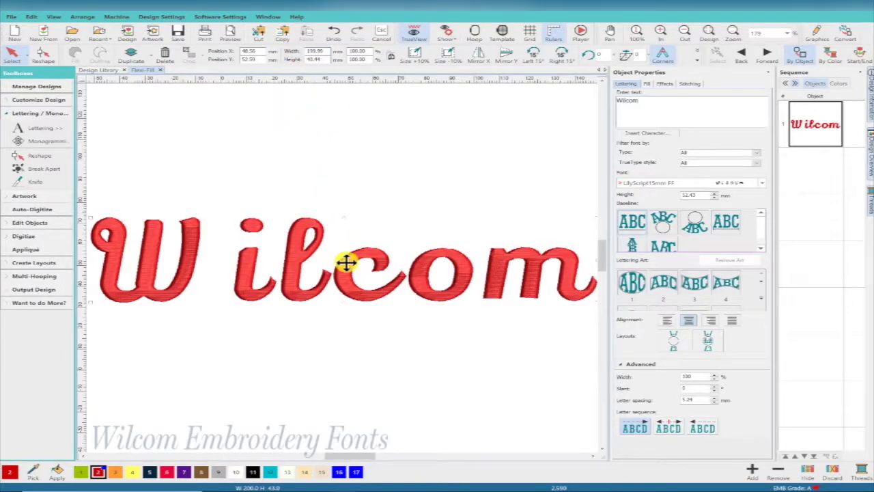
Reshape the Wilcom lettering by moving the individual letters horizontally closer together so that neighbouring letters touch and overlap.
key("h")
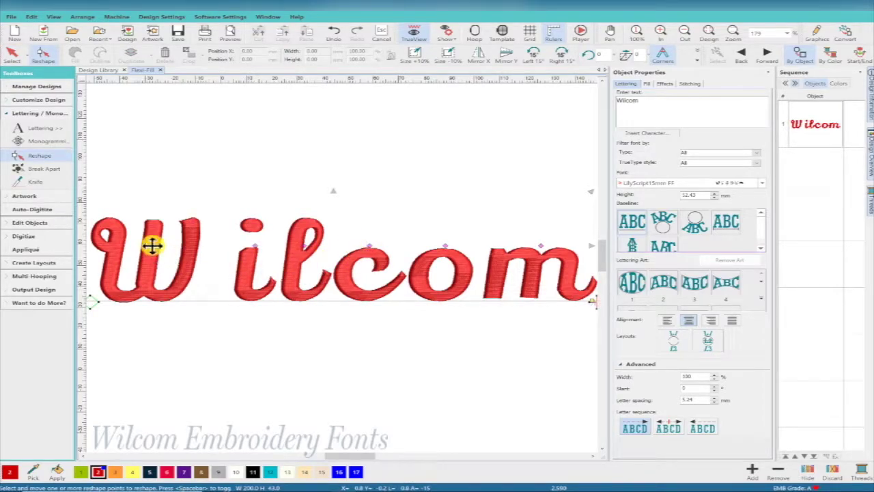
left_click_drag(151, 245, 184, 245)
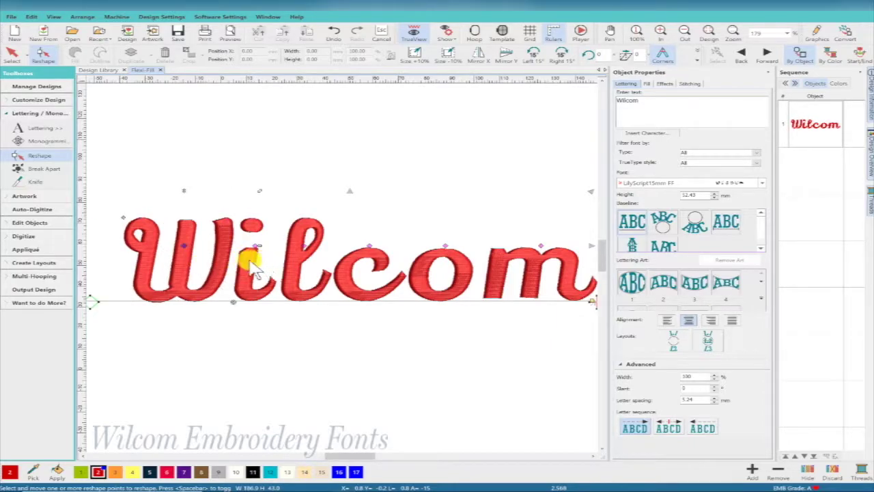
left_click_drag(304, 246, 294, 246)
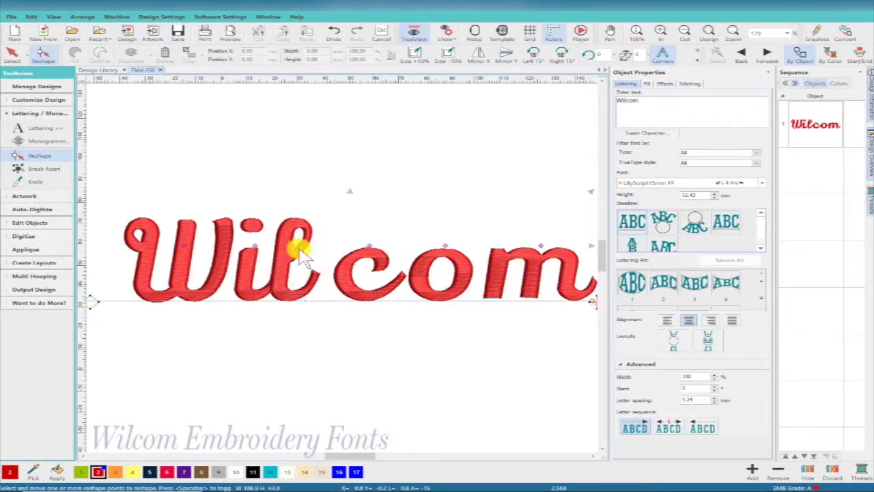
left_click_drag(369, 244, 348, 248)
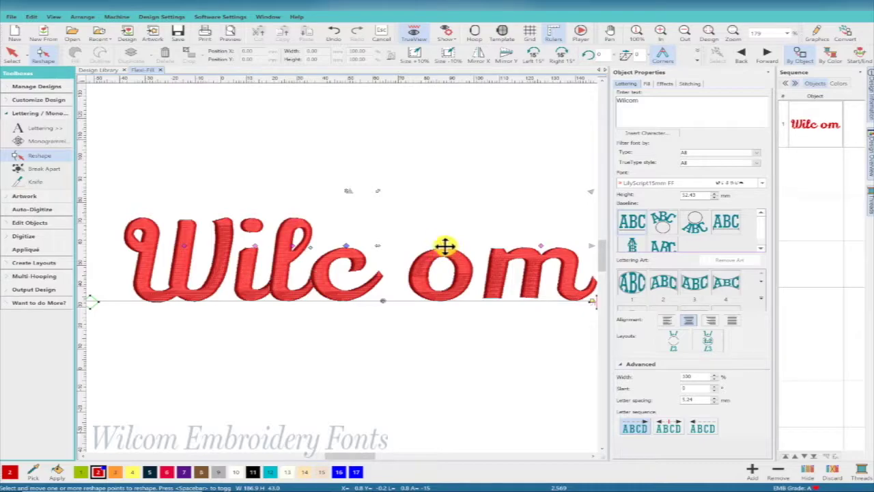
left_click_drag(445, 246, 413, 248)
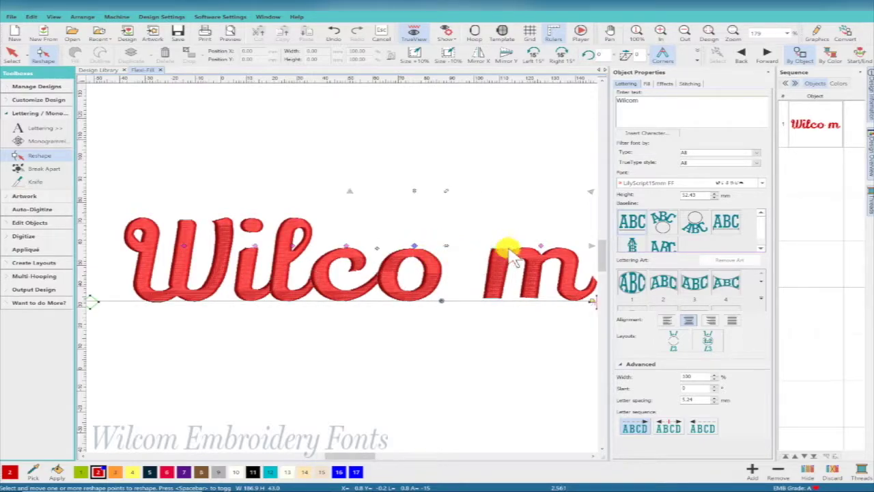
left_click_drag(540, 245, 498, 252)
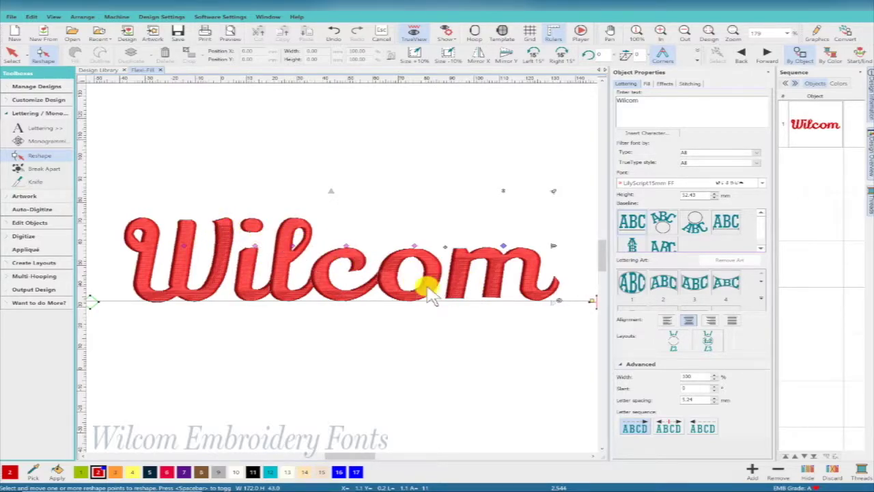
Break the Wilcom lettering apart into single letters, and break those apart again into plain embroidery objects.
left_click(815, 139)
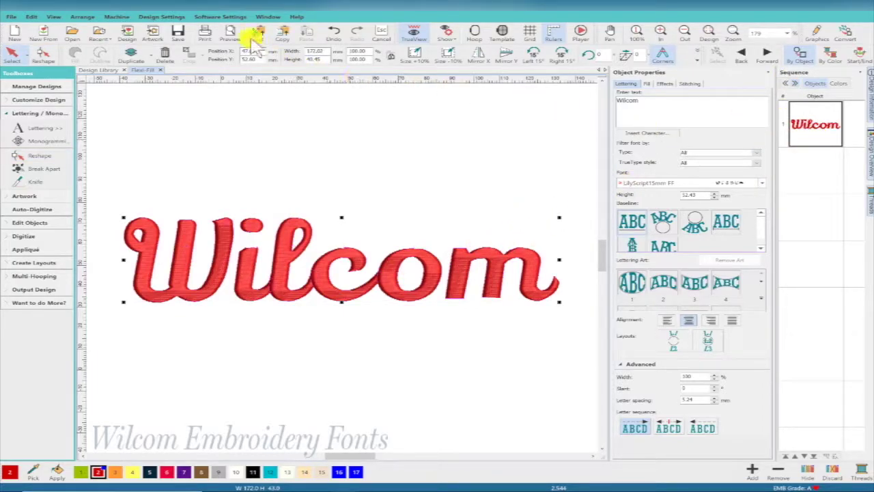
left_click(30, 17)
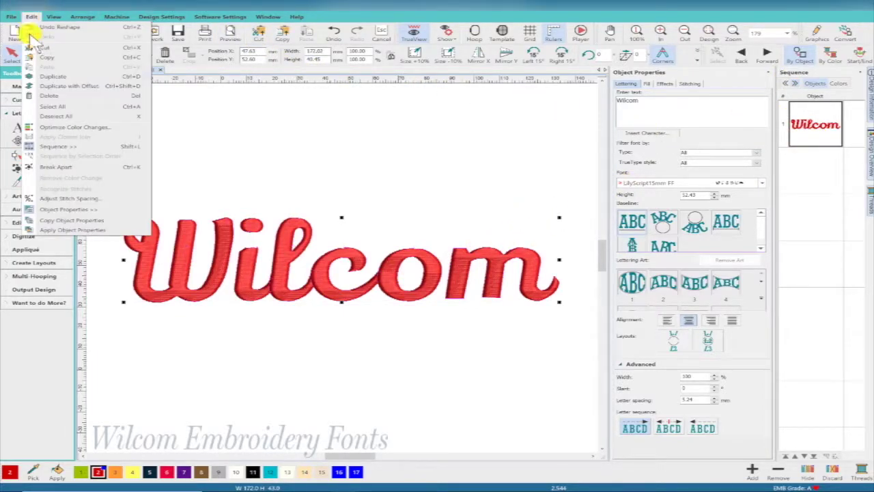
left_click(64, 171)
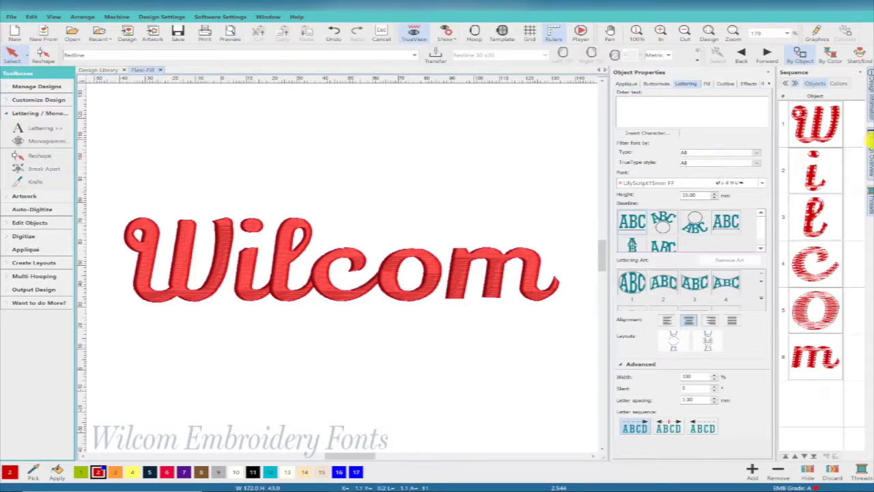
left_click(31, 16)
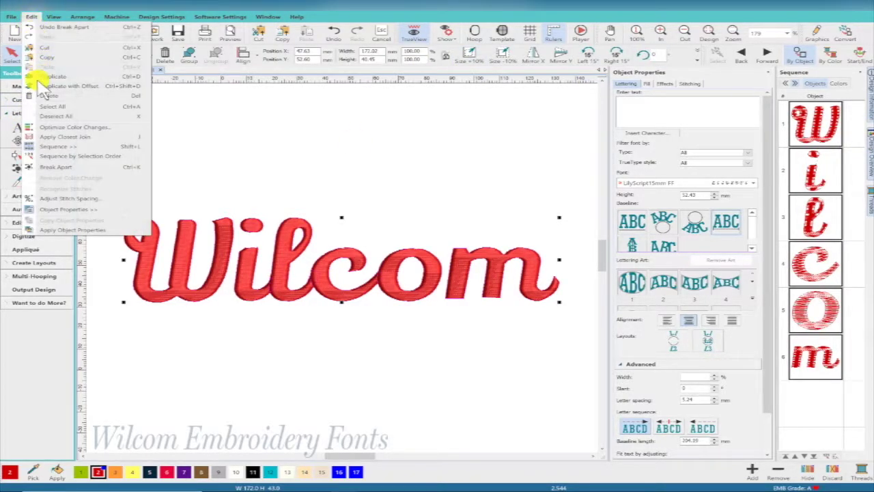
left_click(55, 167)
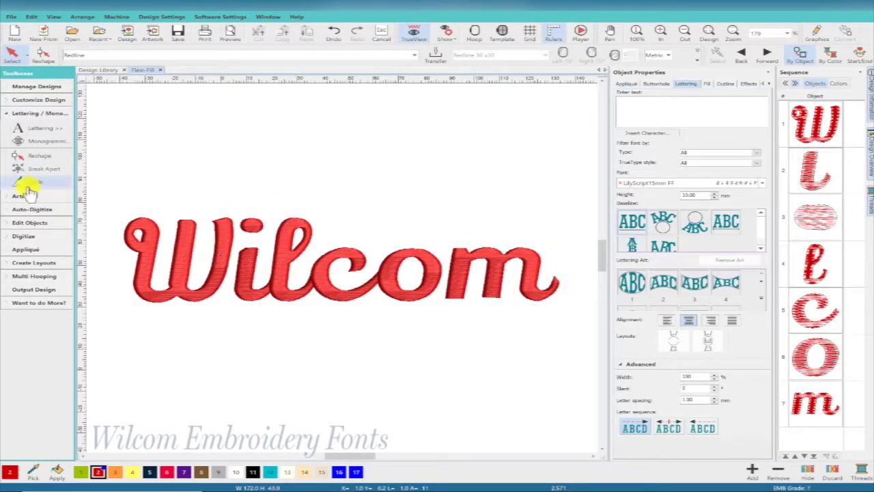
Select all the letter objects, switch off TrueView and weld the overlapping letters together.
key("ctrl+a")
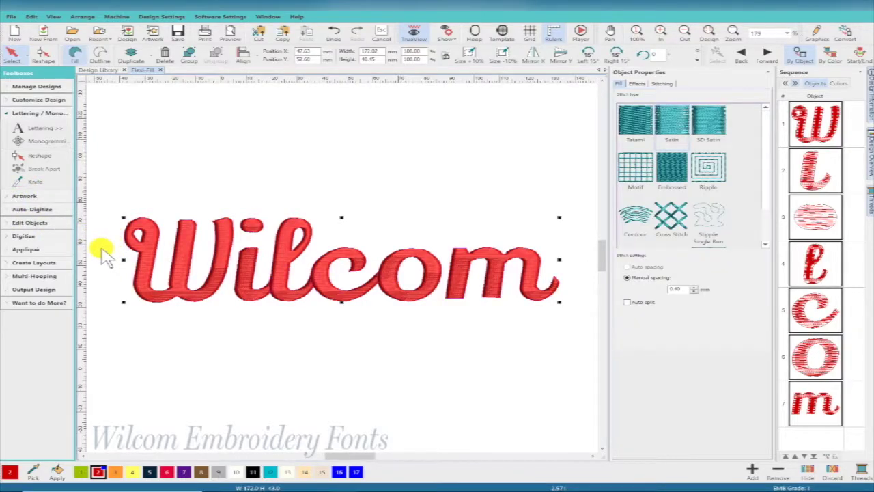
left_click(8, 225)
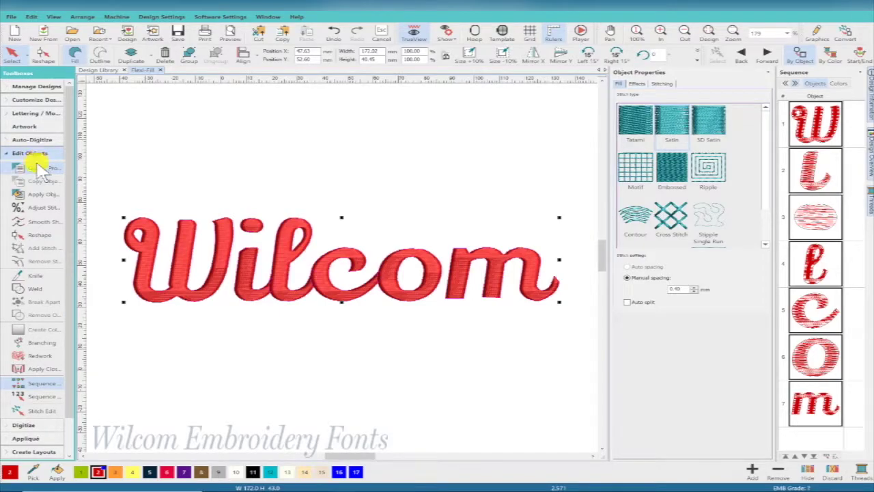
left_click(30, 289)
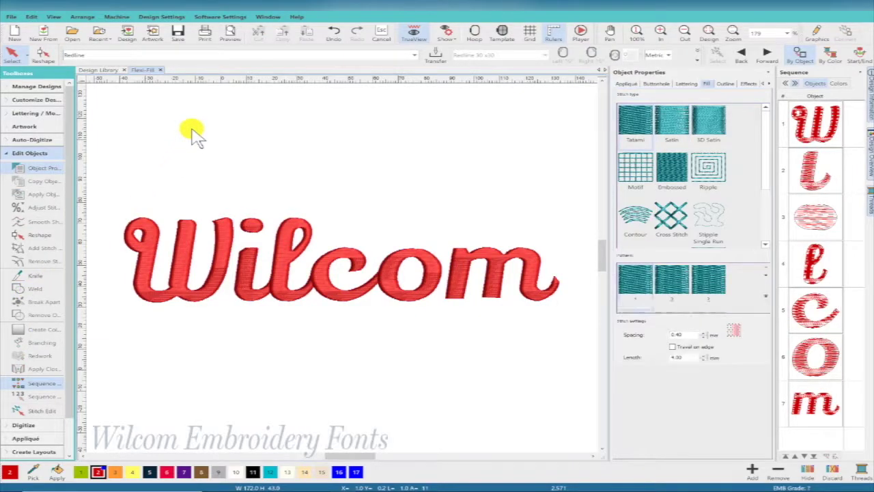
key("ctrl+a")
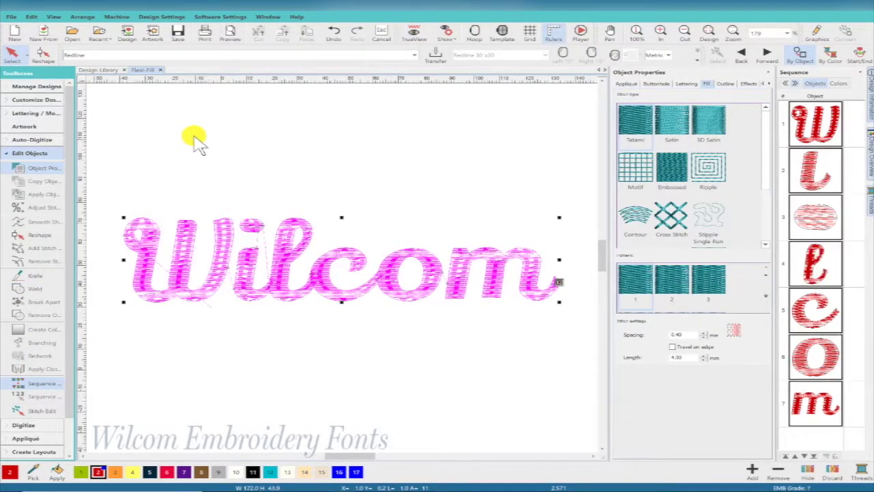
left_click(24, 290)
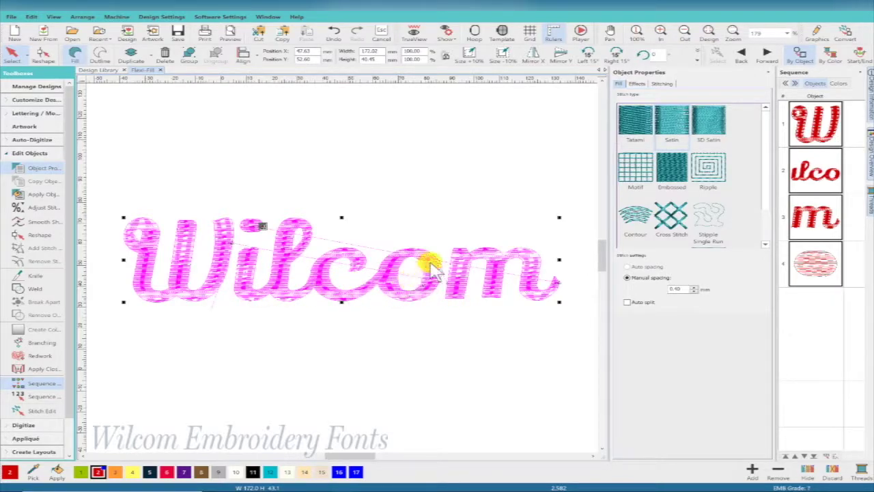
Duplicate the selected welded objects and recolor the copy with yellow thread color 4.
right_click(835, 137)
left_click(798, 200)
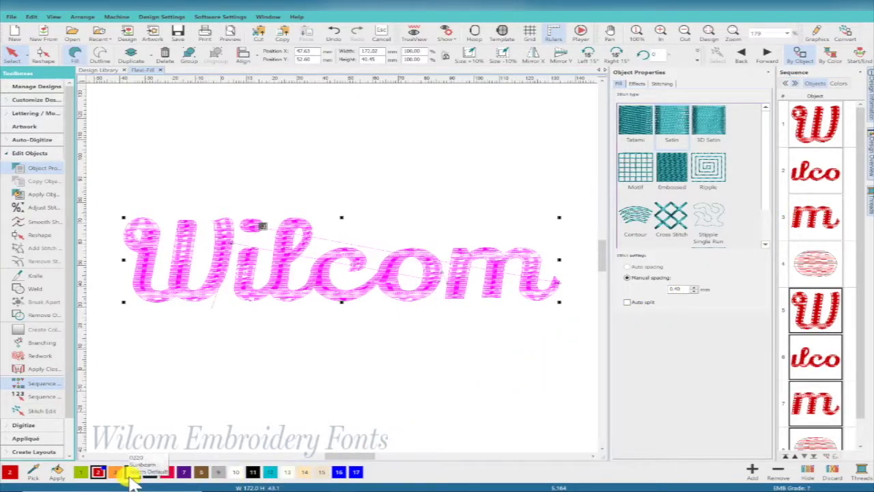
left_click(132, 473)
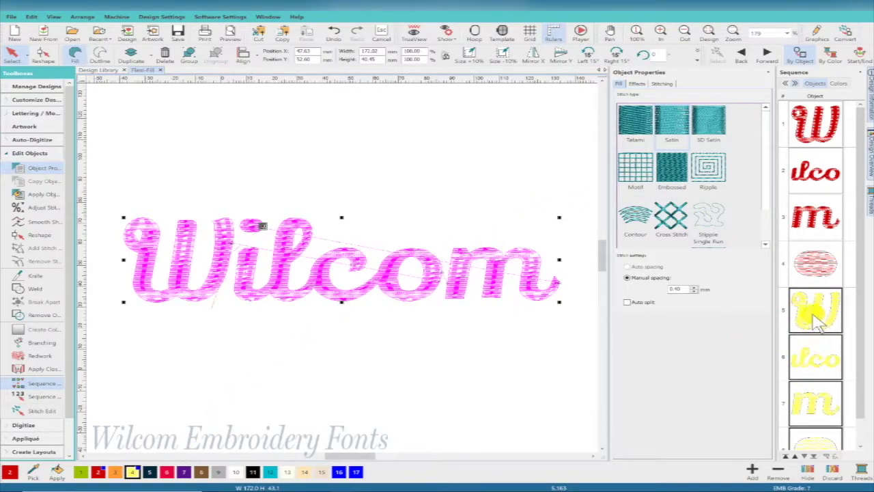
Select the red color block in the sequence and set its fill stitch type to Tatami.
left_click(839, 84)
left_click(780, 125)
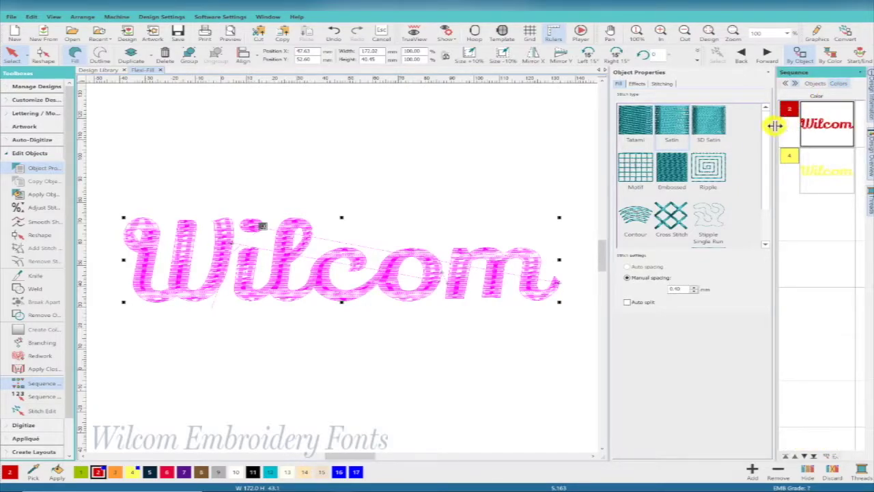
left_click(639, 129)
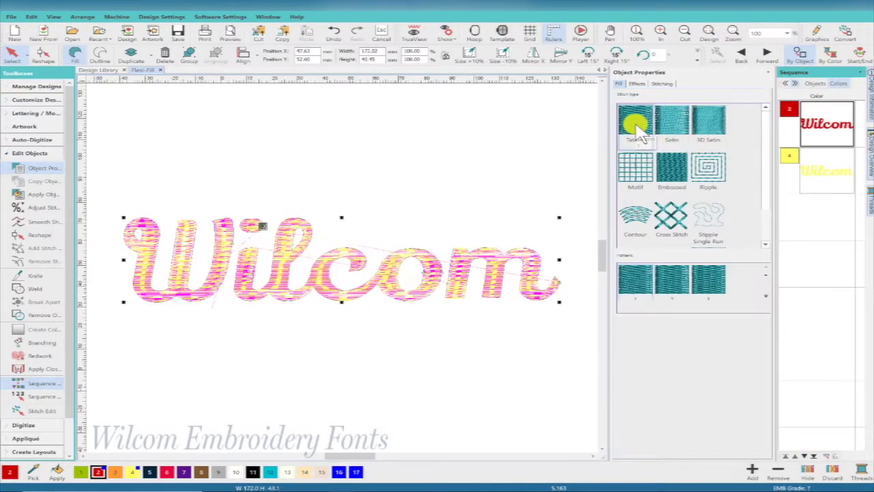
Convert the yellow color block to a Satin outline with a width of 2 mm and turn TrueView on.
left_click(834, 171)
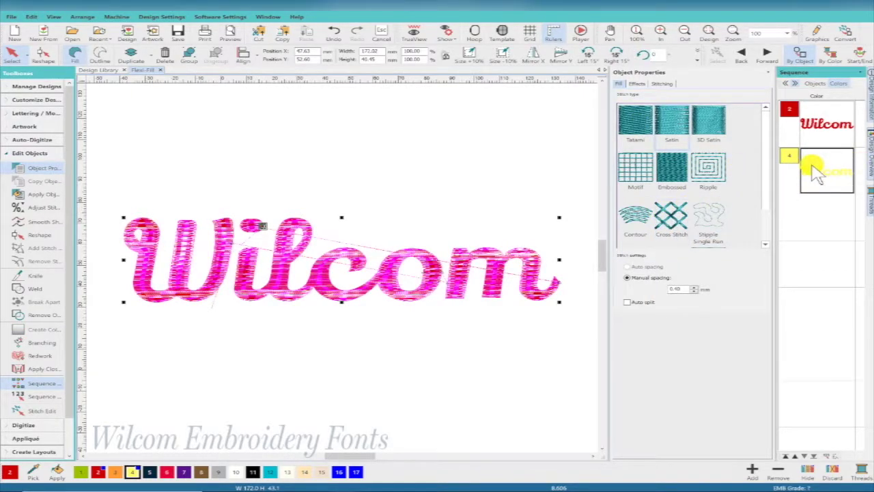
left_click(100, 56)
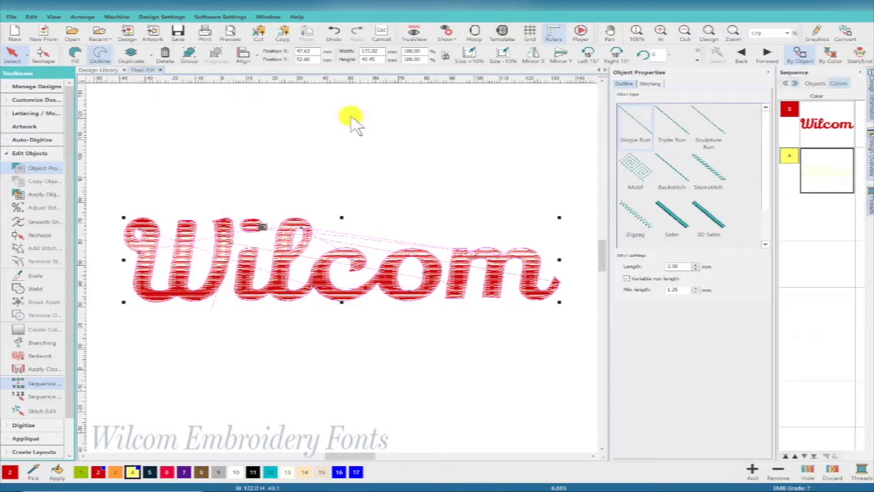
left_click(671, 218)
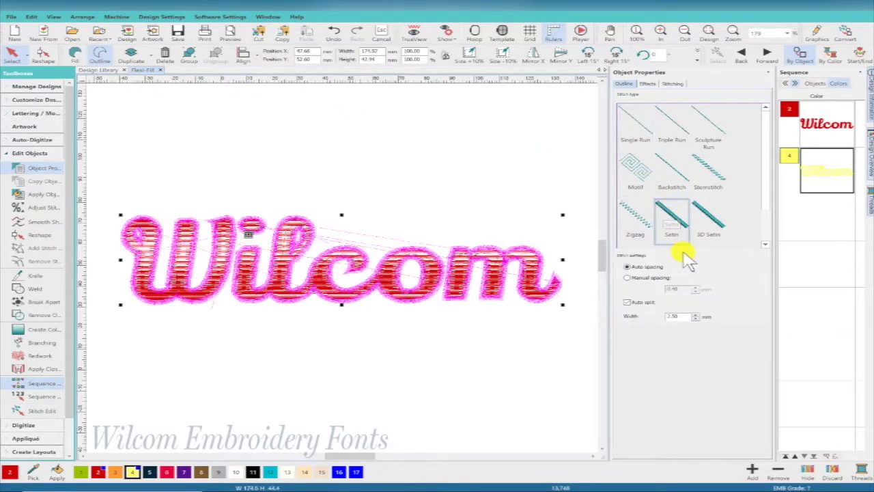
left_click_drag(680, 316, 603, 314)
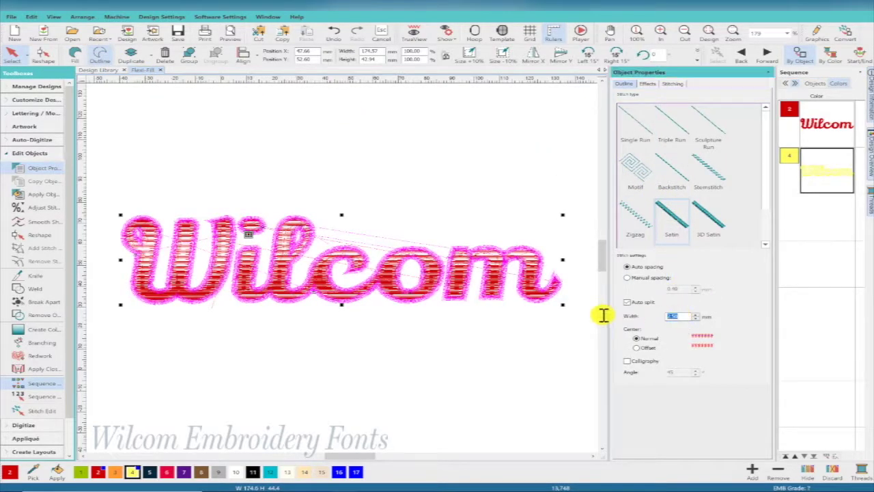
type("2")
key("Return")
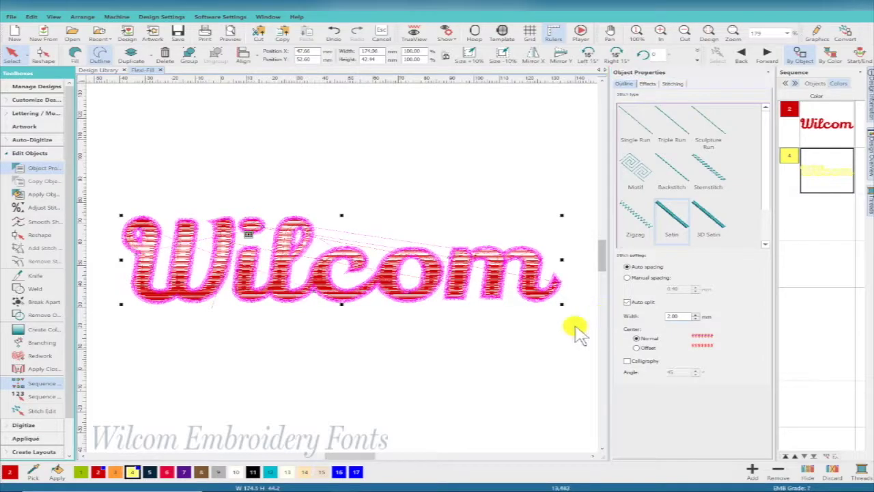
key("t")
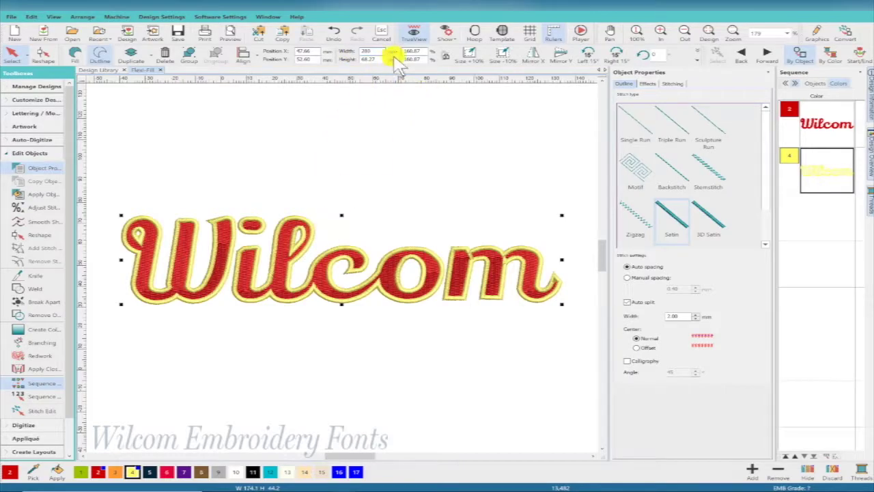
Try to resize only the yellow outline to a width of 280 mm, and undo the resize.
type("280")
key("Return")
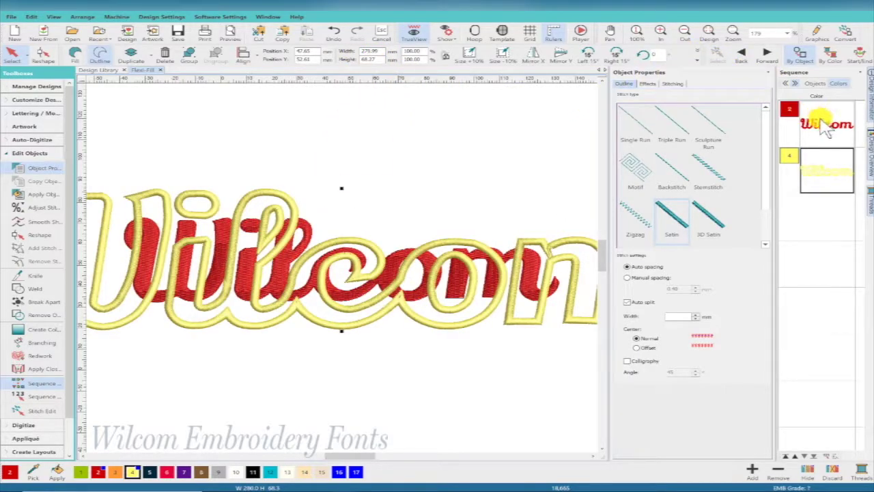
left_click(334, 33)
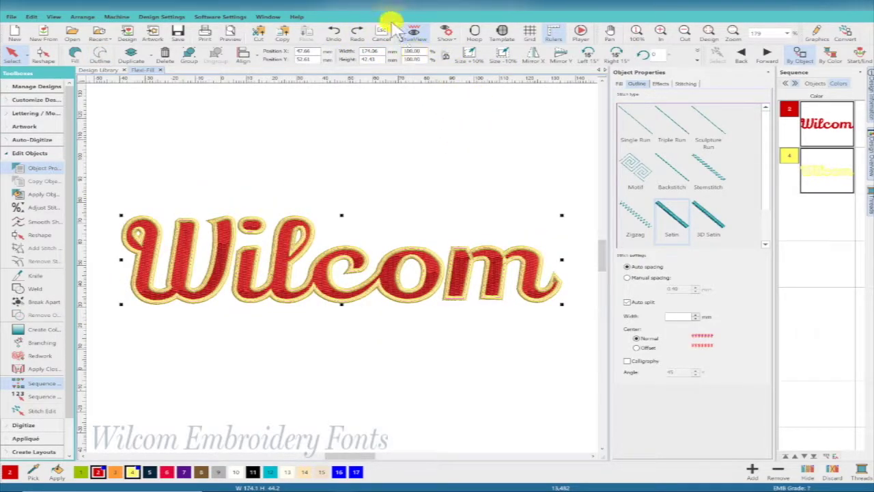
Resize the red fill and yellow outline together to an overall width of 280 mm.
left_click(369, 52)
type("280.00")
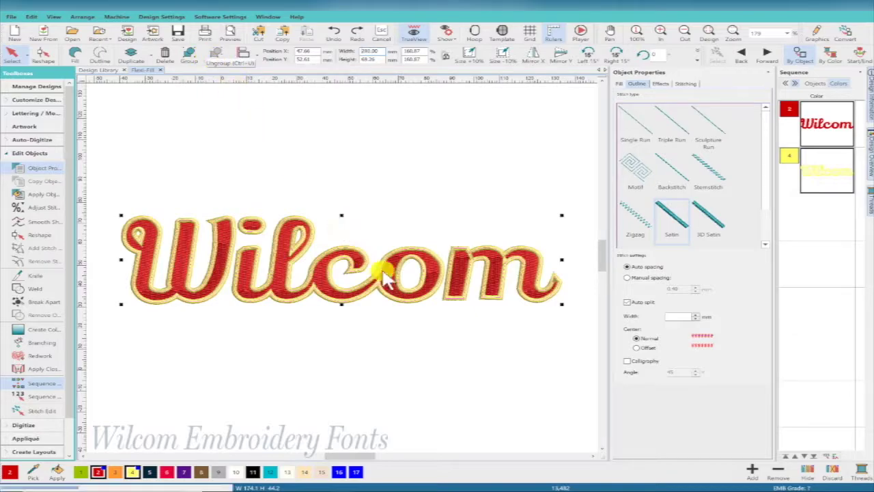
key("Return")
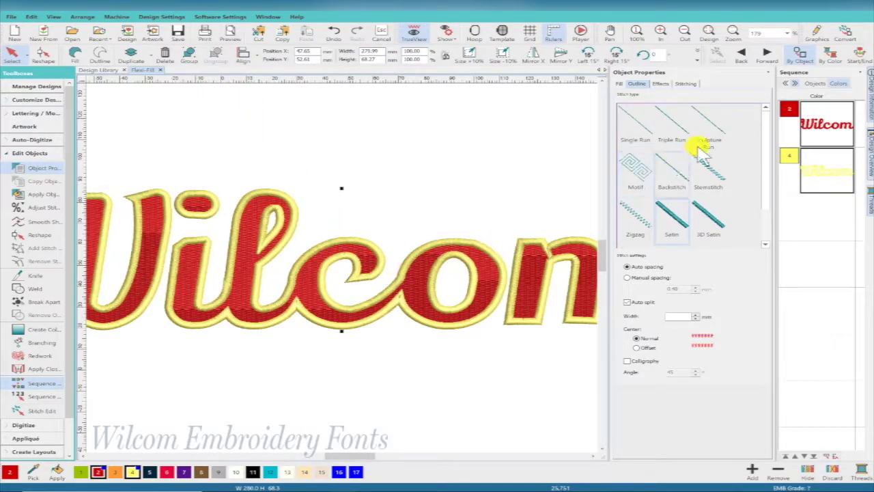
Select only the yellow outline color block and duplicate it.
left_click(826, 173)
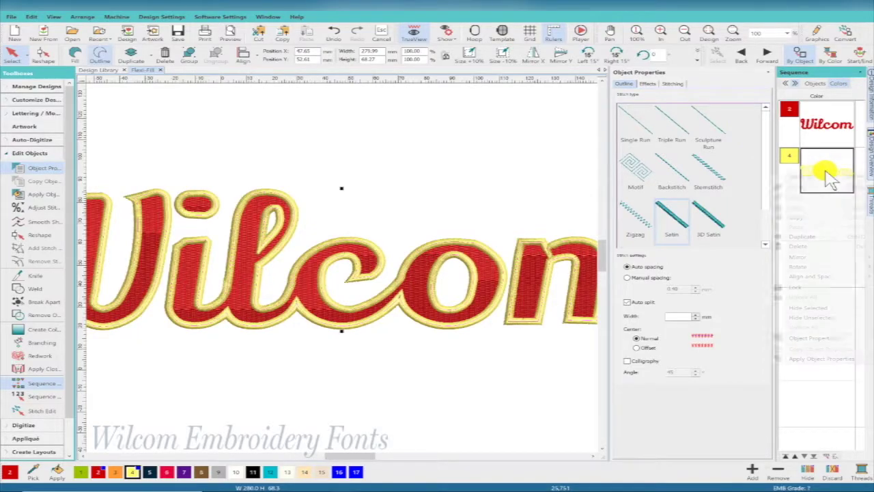
right_click(828, 174)
left_click(800, 237)
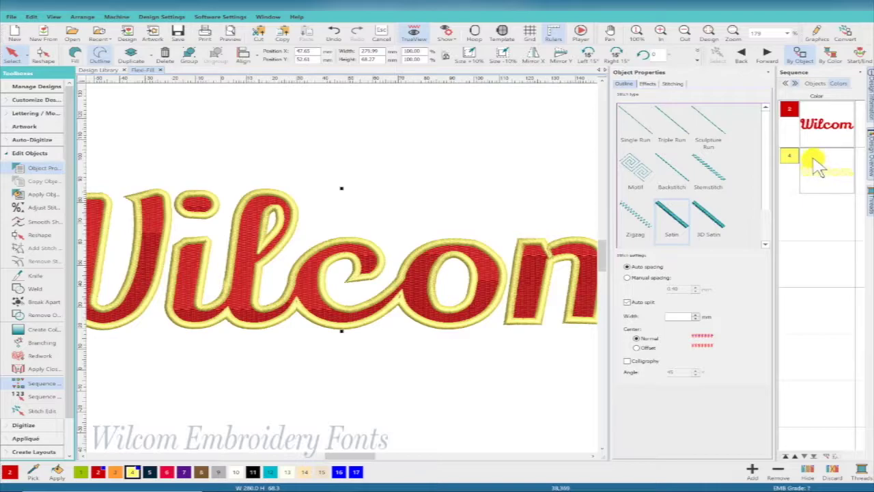
Recolor the duplicated yellow outline objects to blue (color 16) and change their stitch type to Single Run.
left_click(815, 84)
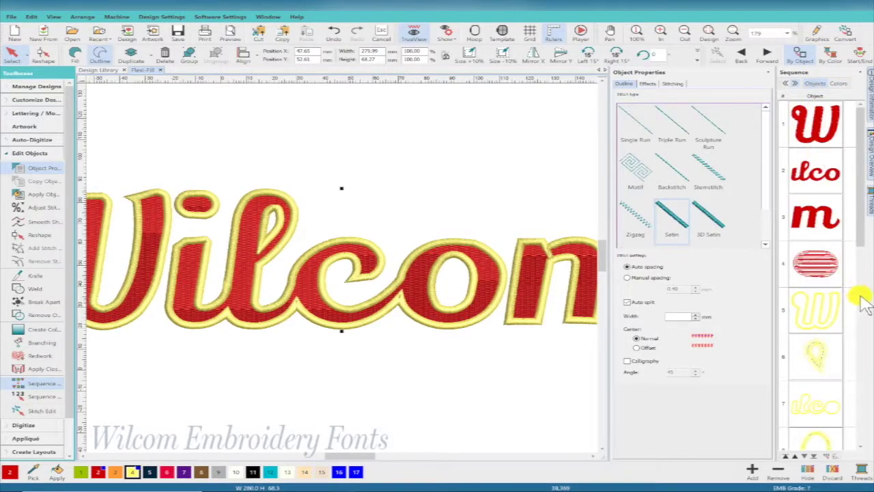
left_click_drag(861, 185, 861, 381)
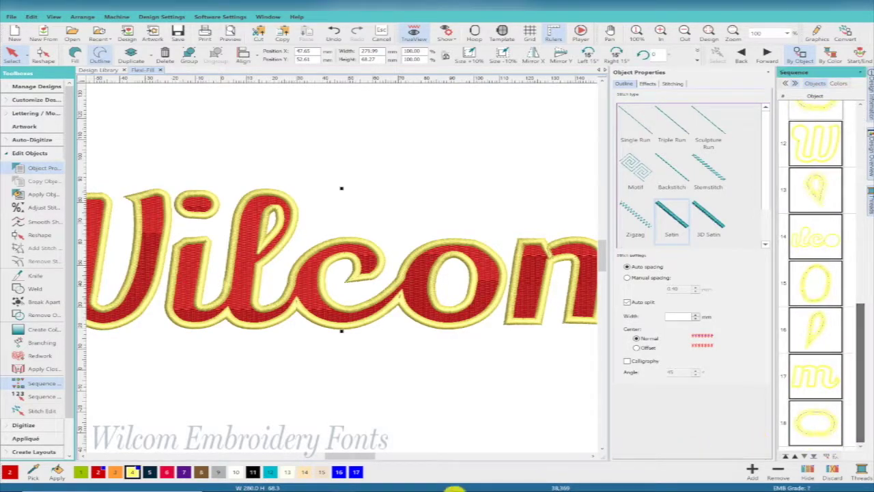
left_click(340, 472)
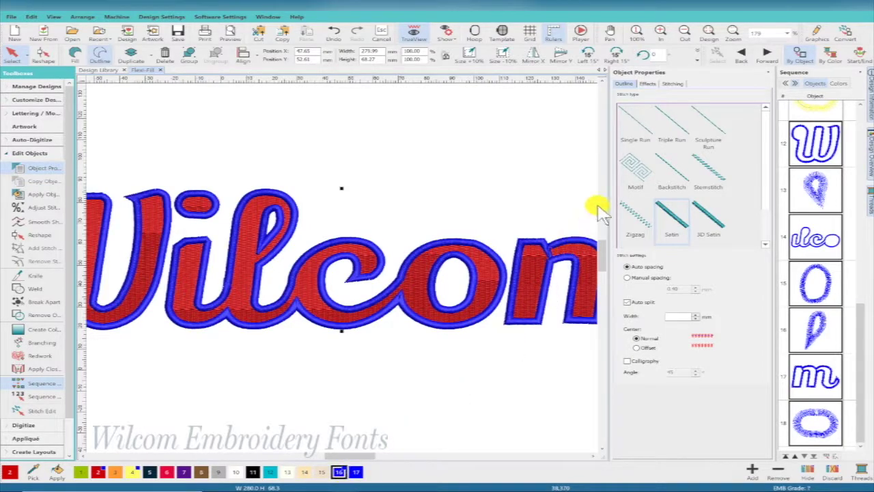
left_click(646, 133)
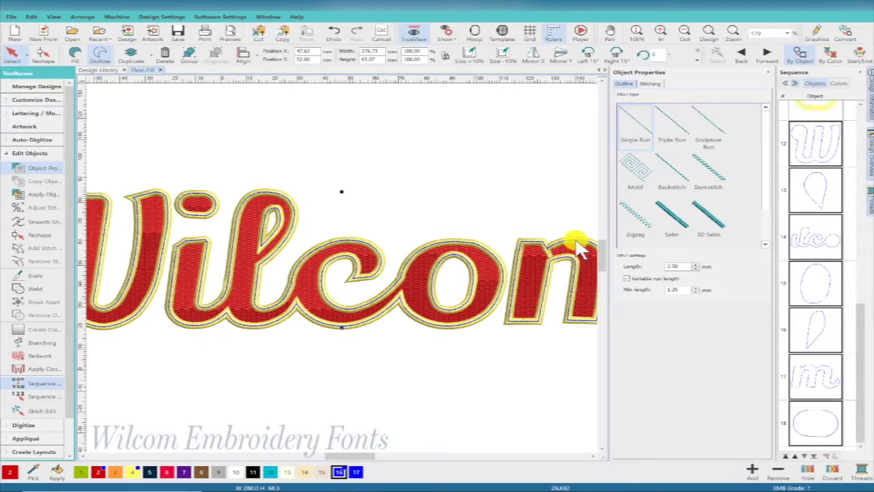
Duplicate the blue Single Run outline color block and recolor the copied objects to turquoise (color 12).
left_click(838, 83)
right_click(840, 218)
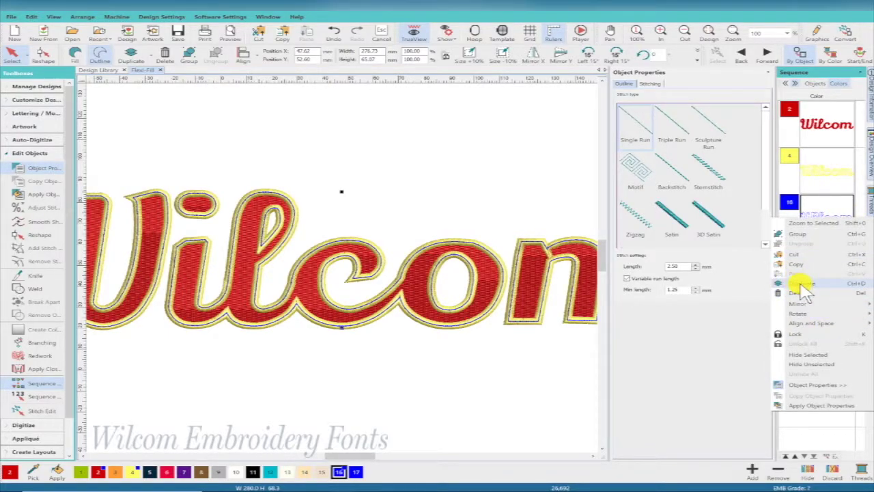
left_click(806, 286)
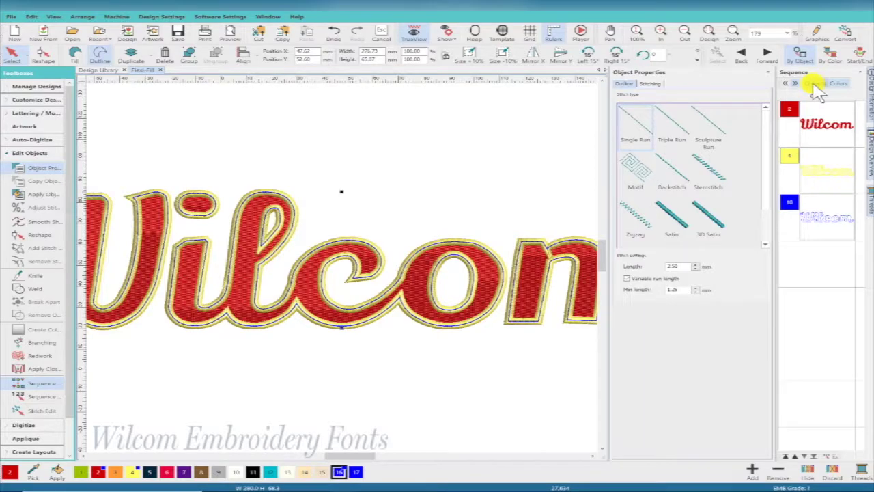
left_click(815, 84)
left_click_drag(860, 188, 865, 417)
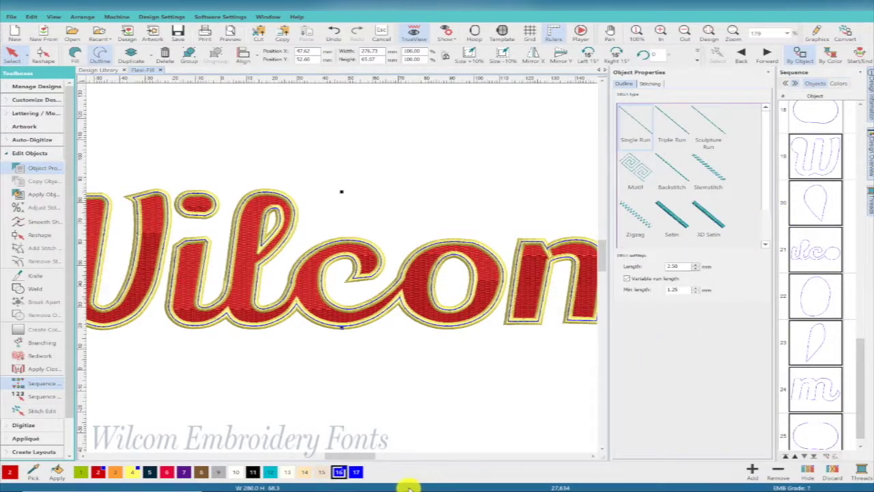
left_click(271, 473)
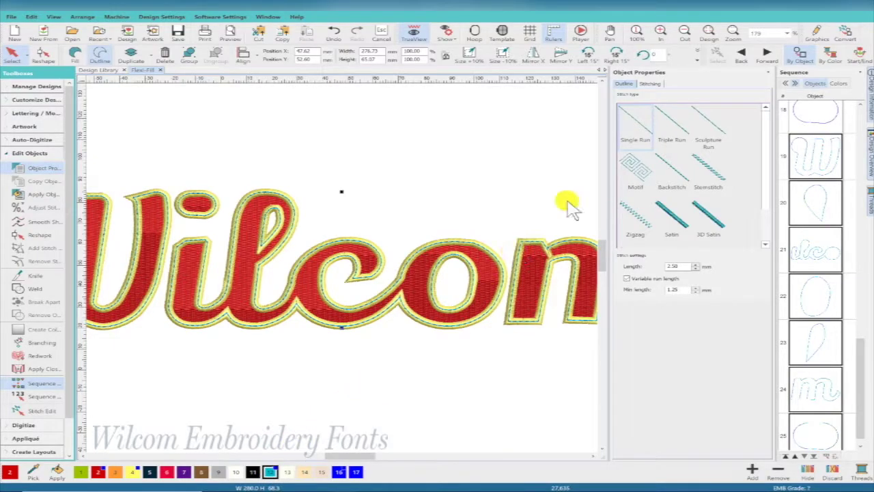
Convert the turquoise outline to Zigzag stitch and turn off its Underlay 1.
left_click(642, 220)
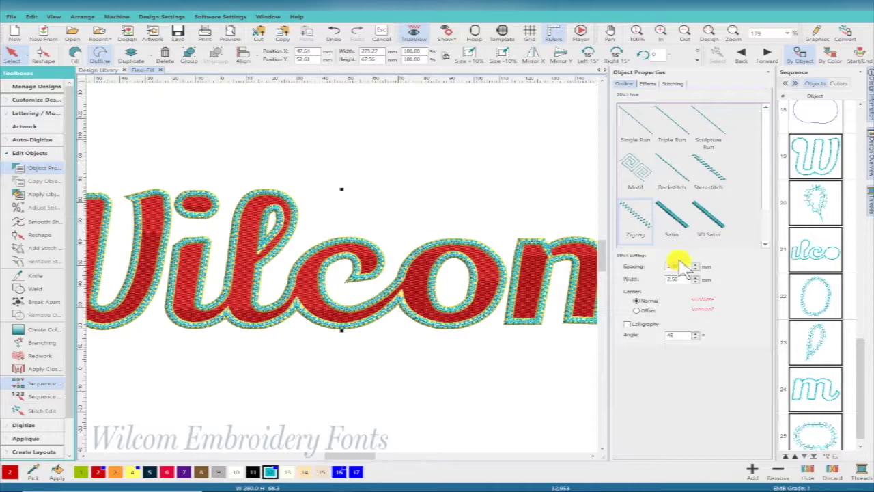
left_click(671, 84)
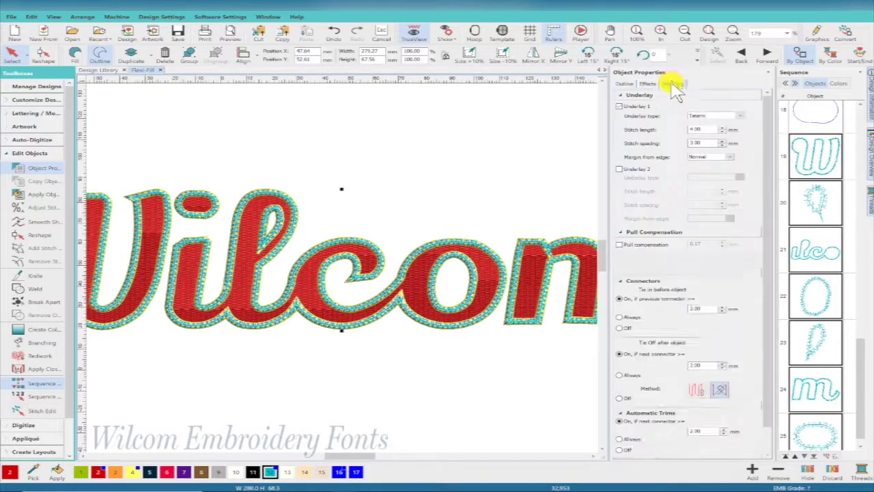
left_click(620, 107)
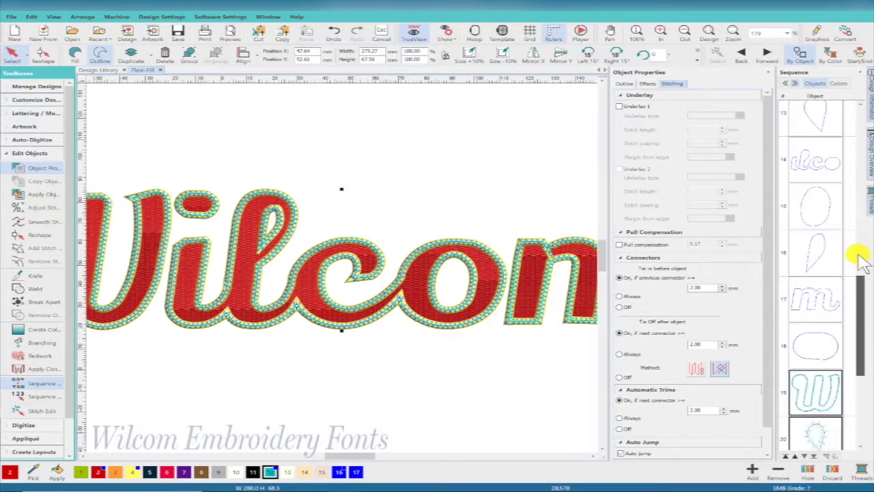
Change all four red fill objects to a Motif fill using the Blackwork pattern Scroll4.
left_click_drag(859, 77, 861, 111)
left_click(825, 122)
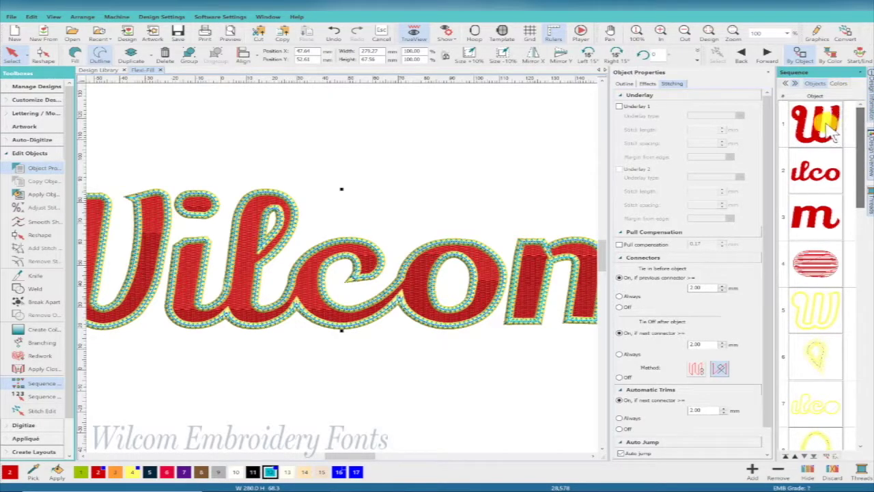
left_click(836, 269)
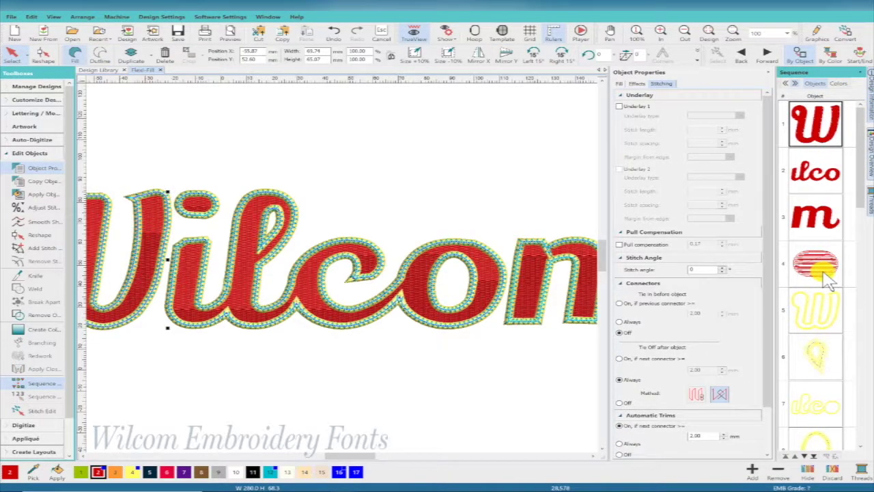
left_click(828, 280, "shift")
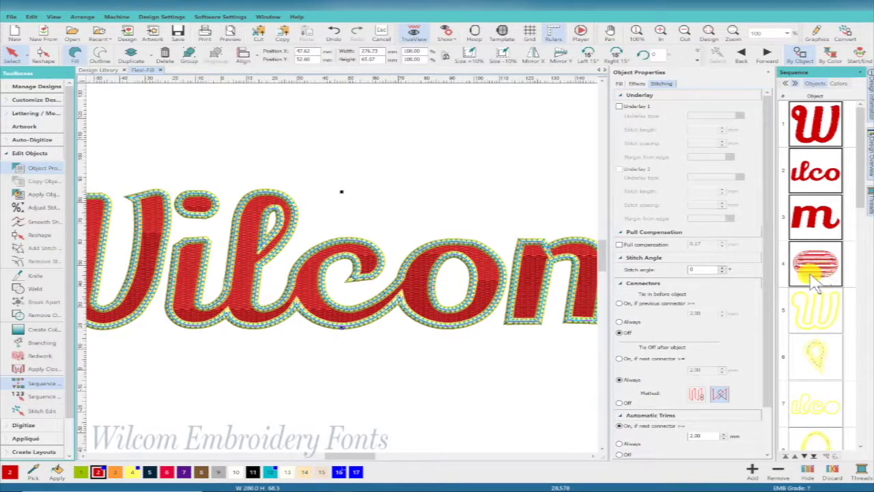
left_click(619, 83)
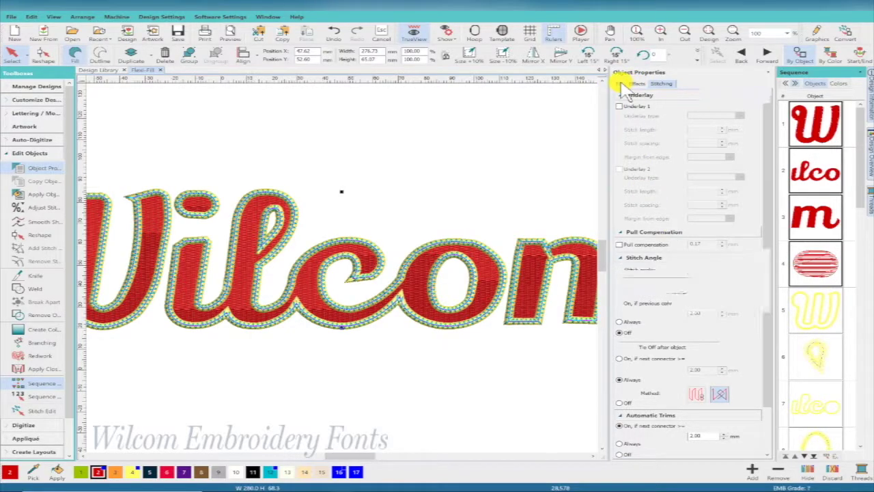
left_click(641, 167)
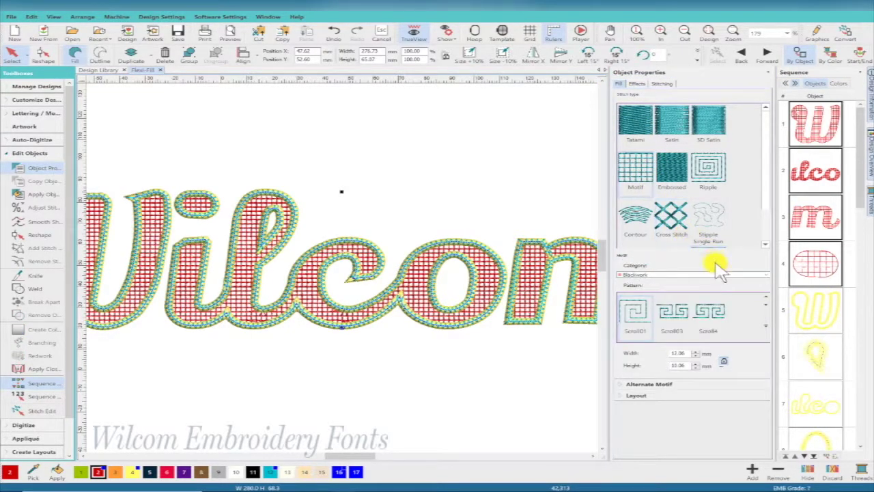
left_click(709, 317)
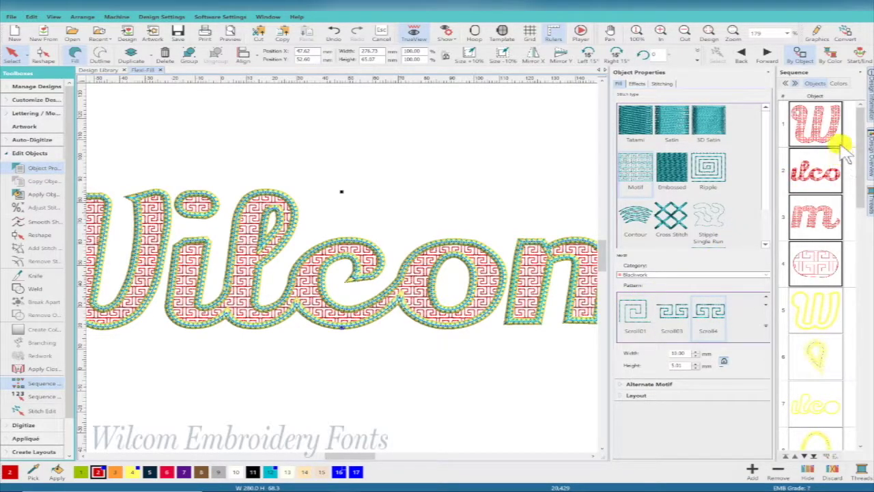
Move the blue outline to the start of the color sequence and the turquoise zigzag directly after it, ahead of the red fill.
left_click(840, 84)
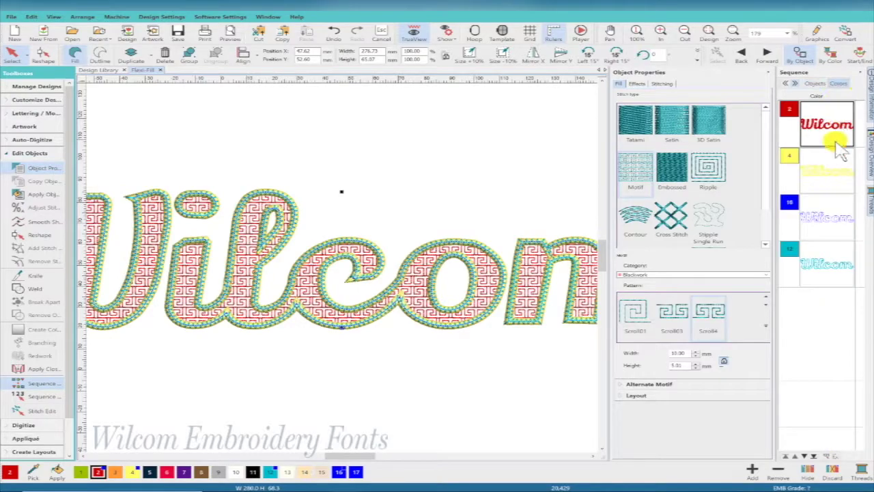
left_click(834, 220)
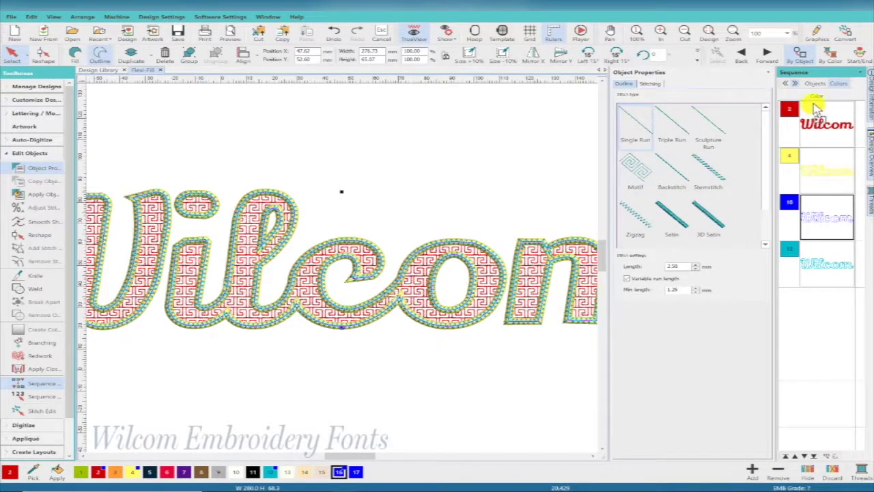
left_click_drag(815, 108, 829, 185)
left_click(829, 270)
left_click_drag(830, 156, 829, 189)
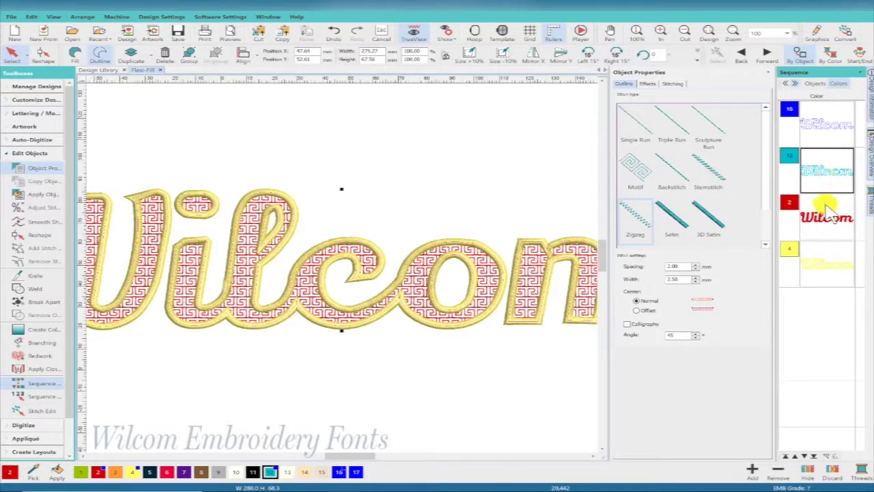
Examine the red motif fill and the yellow satin outline with TrueView off, and turn TrueView back on.
left_click(827, 225)
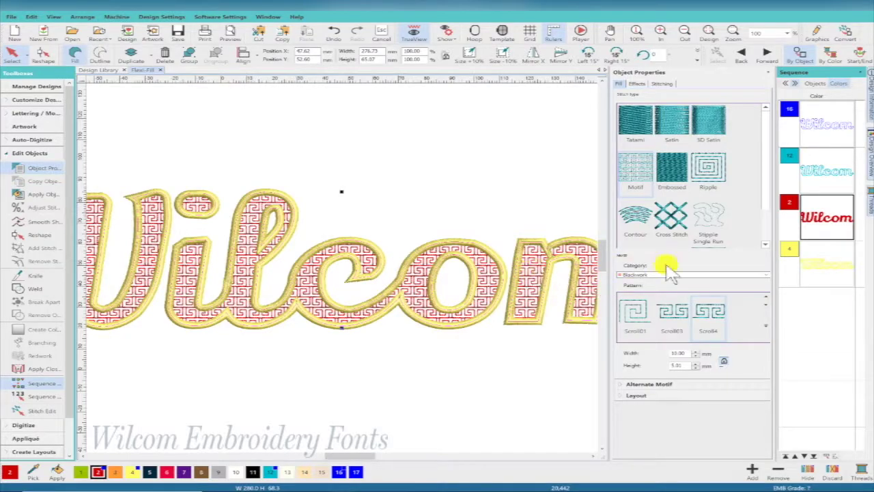
left_click(823, 270)
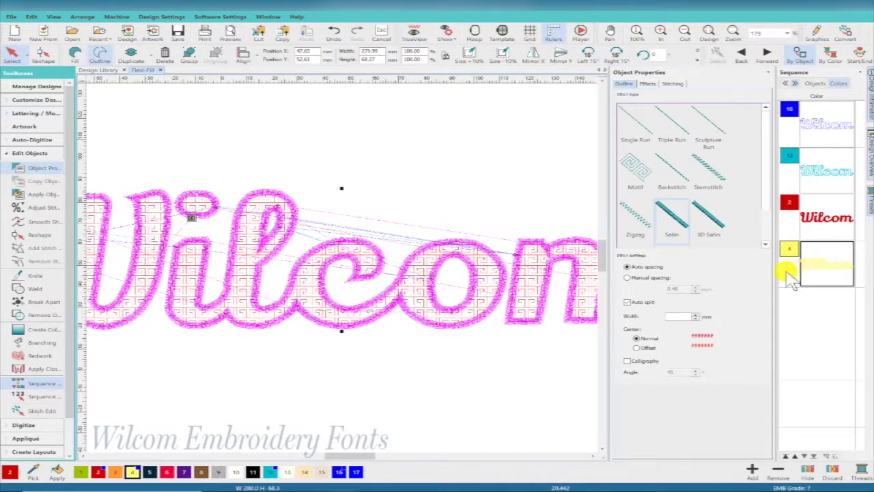
left_click(539, 184)
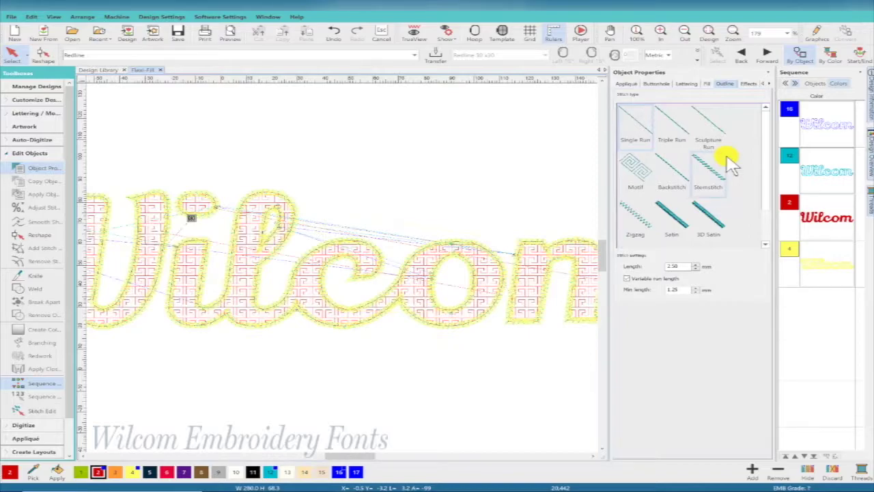
key("t")
Select the blue outline and export the current design's embroidery shapes as an SVG cutting file named Flexi-Fill to the Desktop, replacing the existing file.
left_click(809, 130)
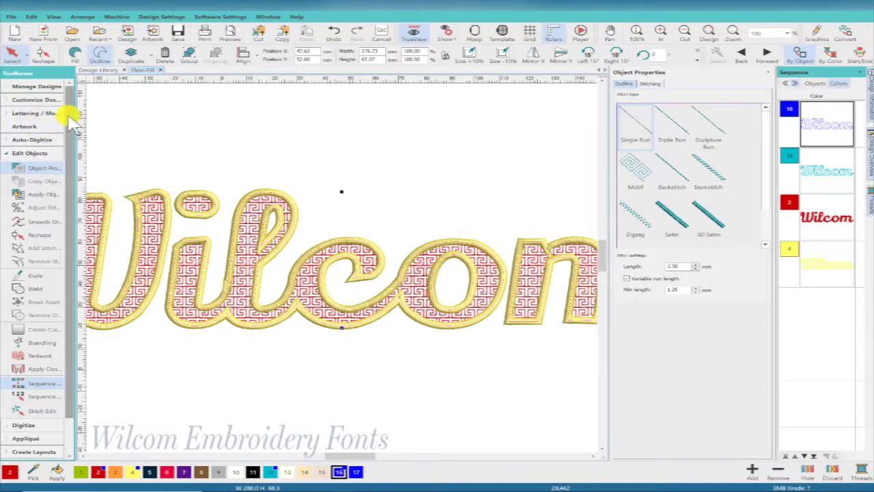
scroll(68, 137, "down", 1)
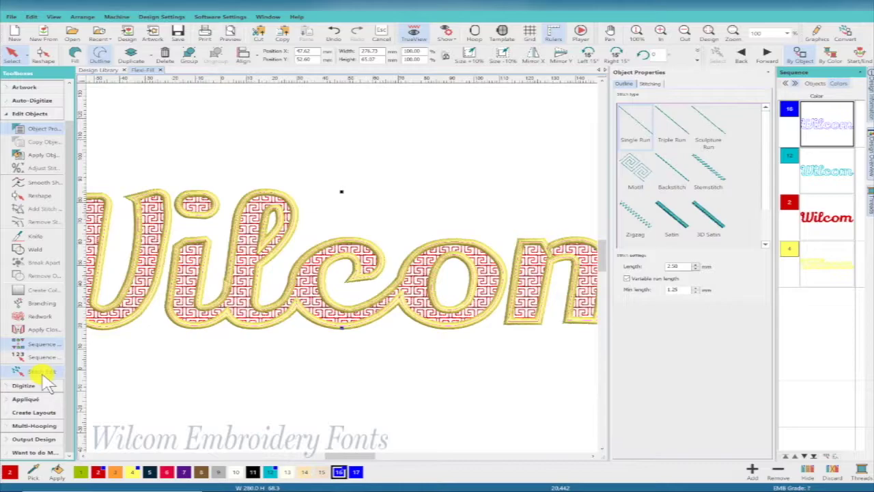
left_click(10, 441)
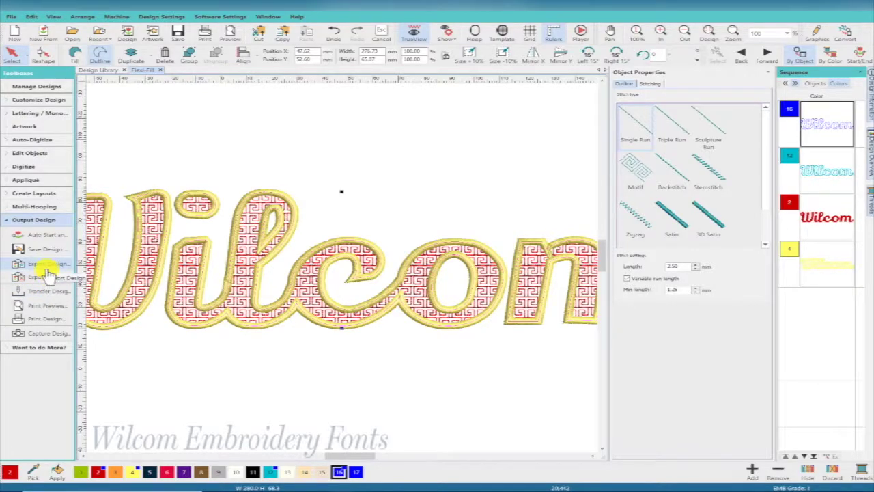
left_click(42, 277)
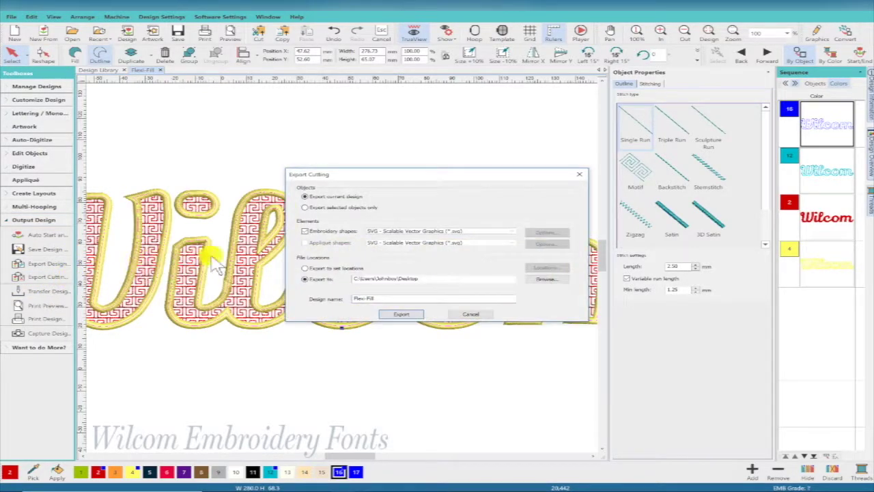
left_click(400, 315)
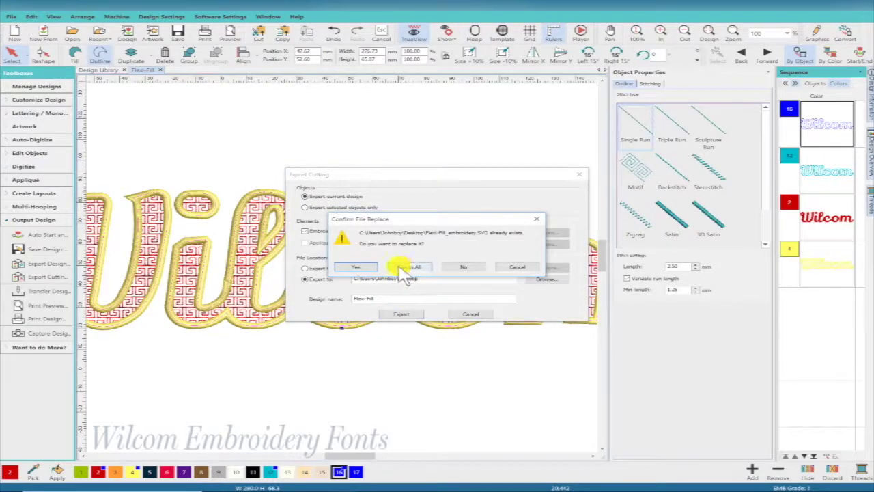
left_click(366, 267)
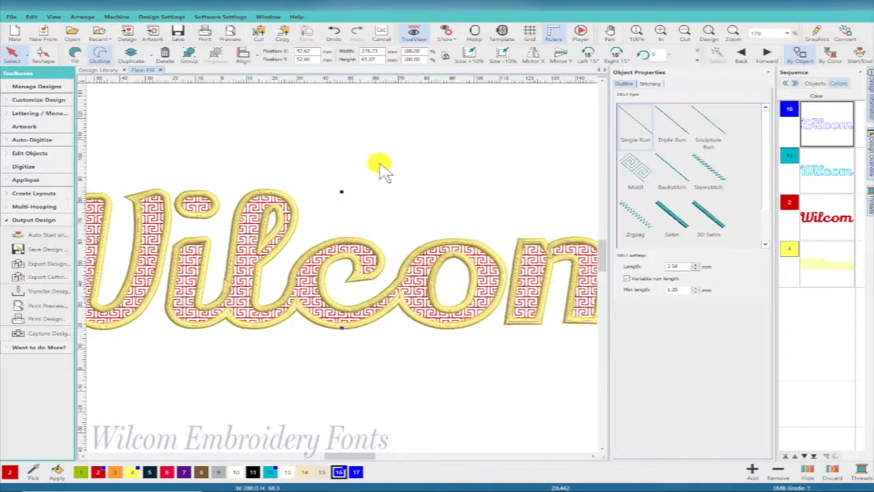